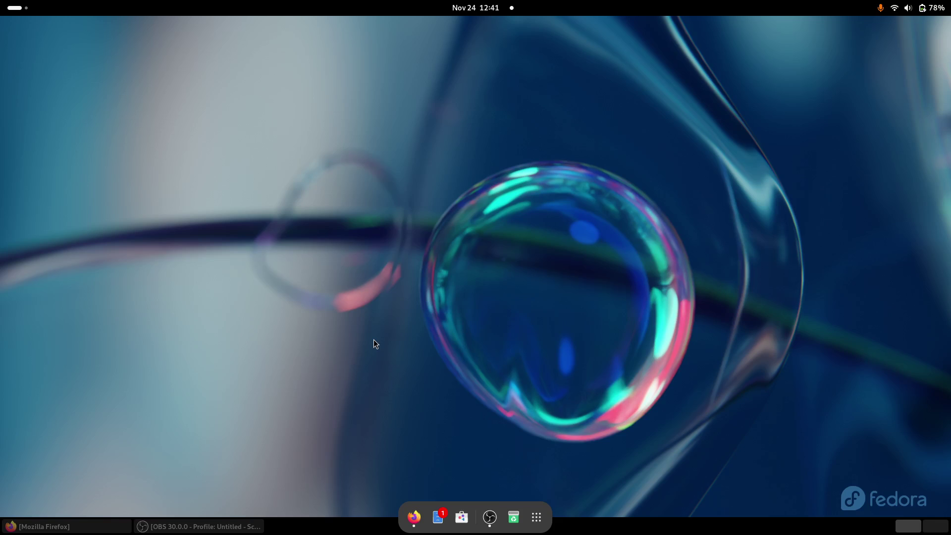
# Step: Open Terminal from the Activities search and run neofetch to show the Fedora 39 summary
pyautogui.press('super')
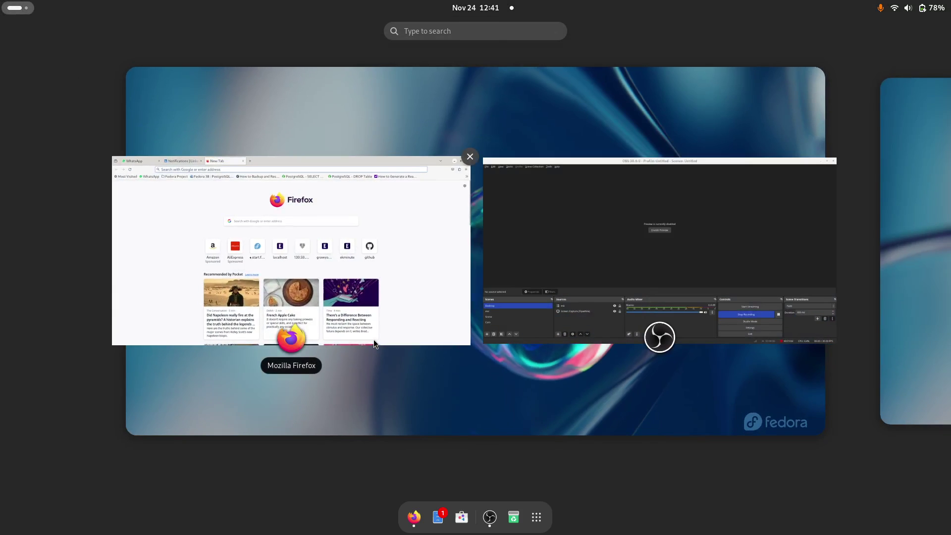
pyautogui.write('ter')
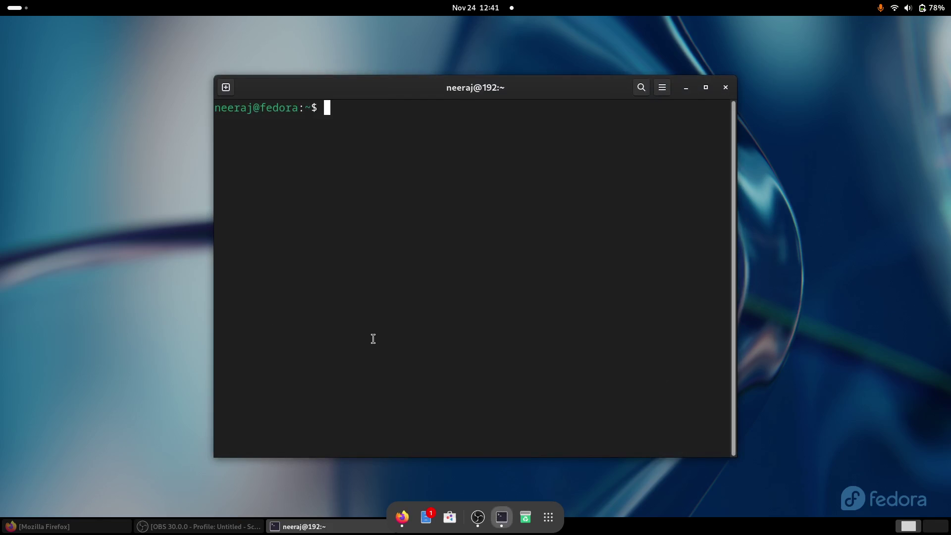
pyautogui.write('nei')
pyautogui.press('BackSpace')
pyautogui.write('ofetch')
pyautogui.press('Return')
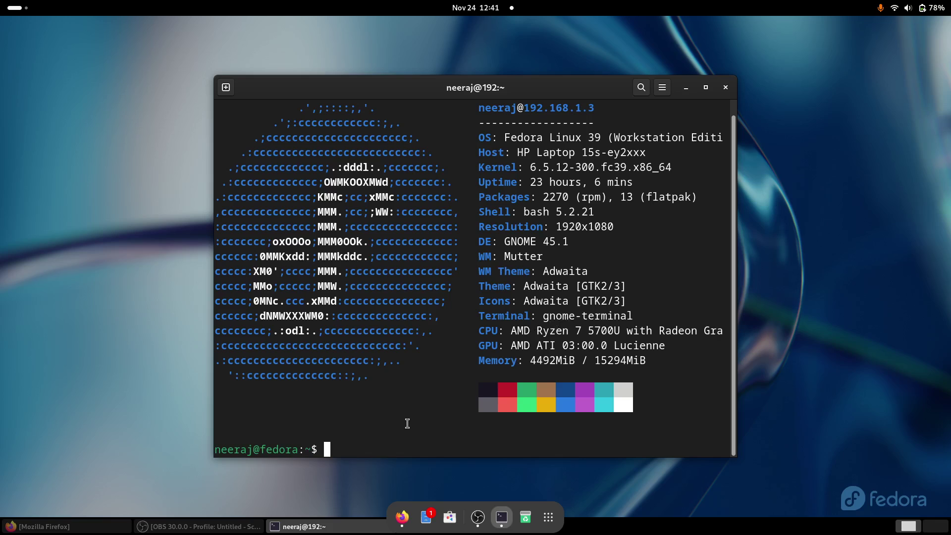
# Step: Run uname -r to show kernel 6.5.12-300.fc39.x86_64, then clear the terminal with Ctrl+L
pyautogui.write('uname -r')
pyautogui.press('Return')
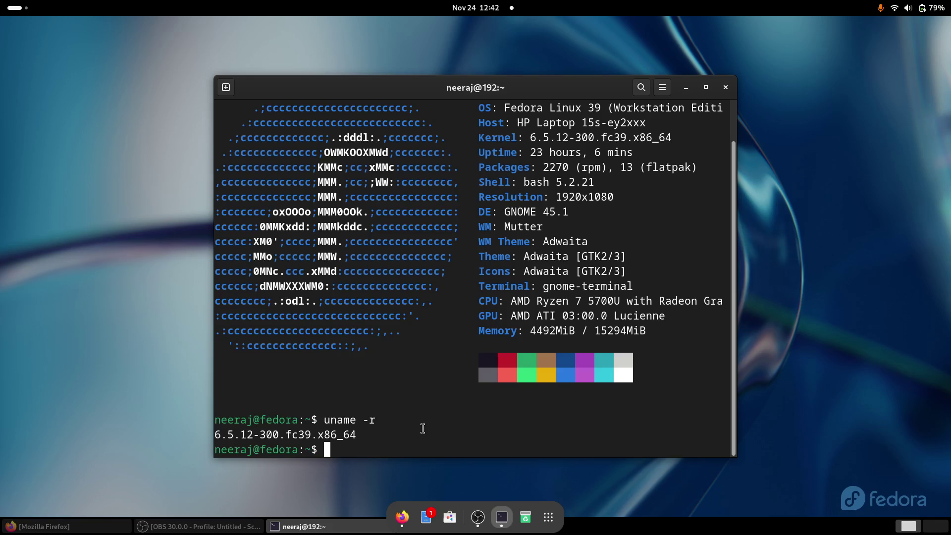
pyautogui.hotkey('ctrl', 'l')
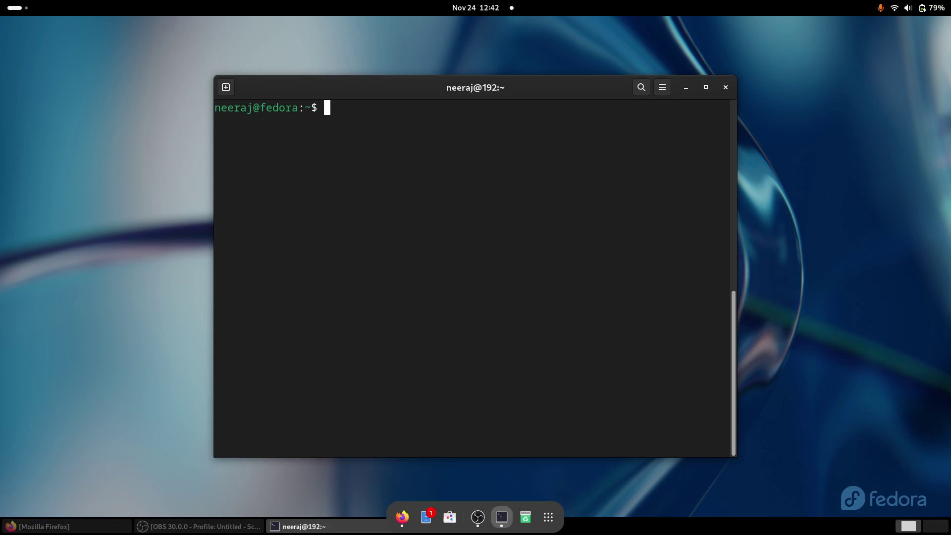
# Step: Run go version, python --version and java --version: go1.21.4, Python 3.12.0, OpenJDK 11.0.20
pyautogui.write('go version')
pyautogui.press('Return')
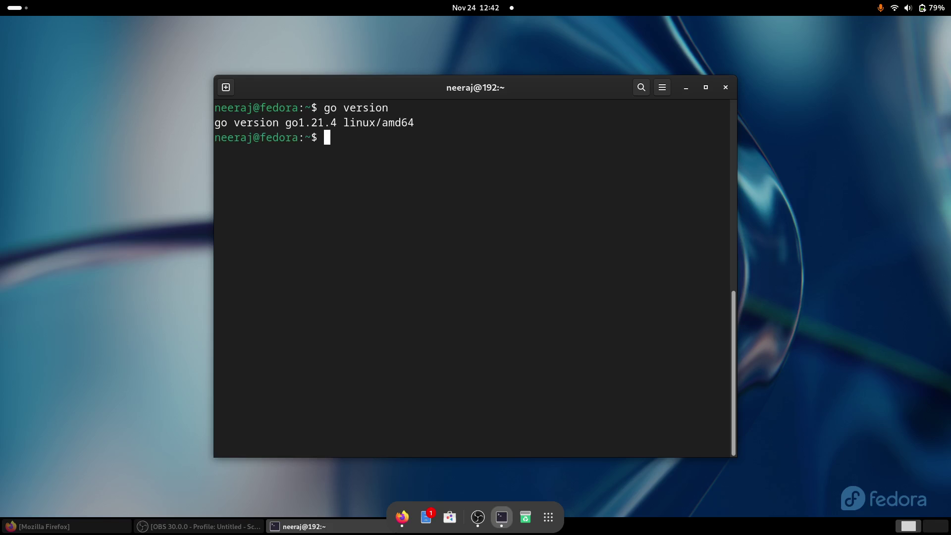
pyautogui.write('pytho -')
pyautogui.write('ver')
pyautogui.press('BackSpace')
pyautogui.press('BackSpace')
pyautogui.press('BackSpace')
pyautogui.press('BackSpace')
pyautogui.press('BackSpace')
pyautogui.write('n --version')
pyautogui.press('Return')
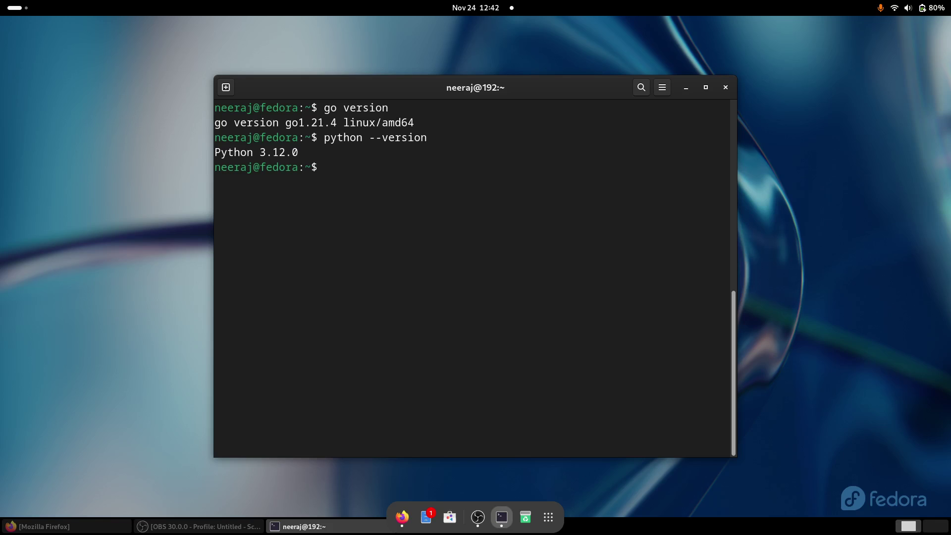
pyautogui.write('java --version')
pyautogui.press('Return')
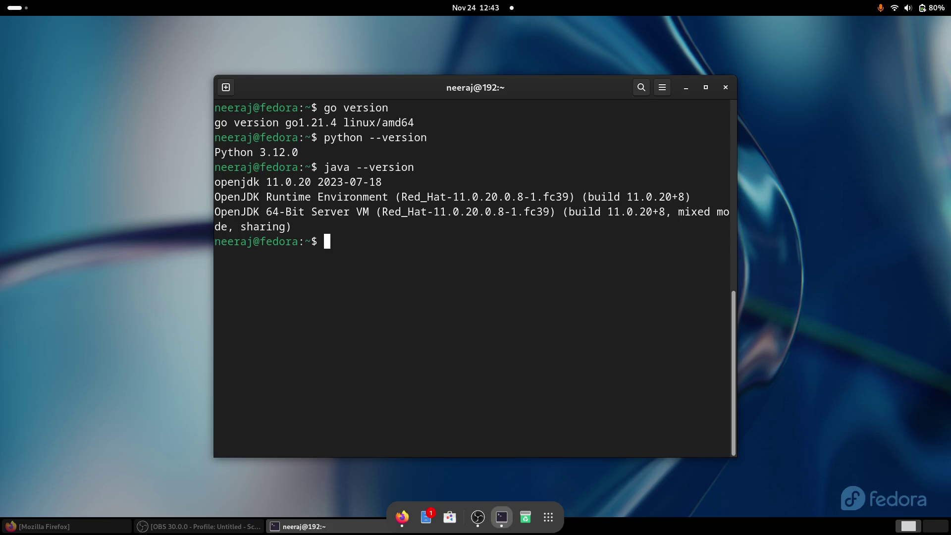
# Step: Run alternatives --config java and keep the current Java, which fails with permission denied; type dotnet --version
pyautogui.write('alter')
pyautogui.press('Tab')
pyautogui.write('--co')
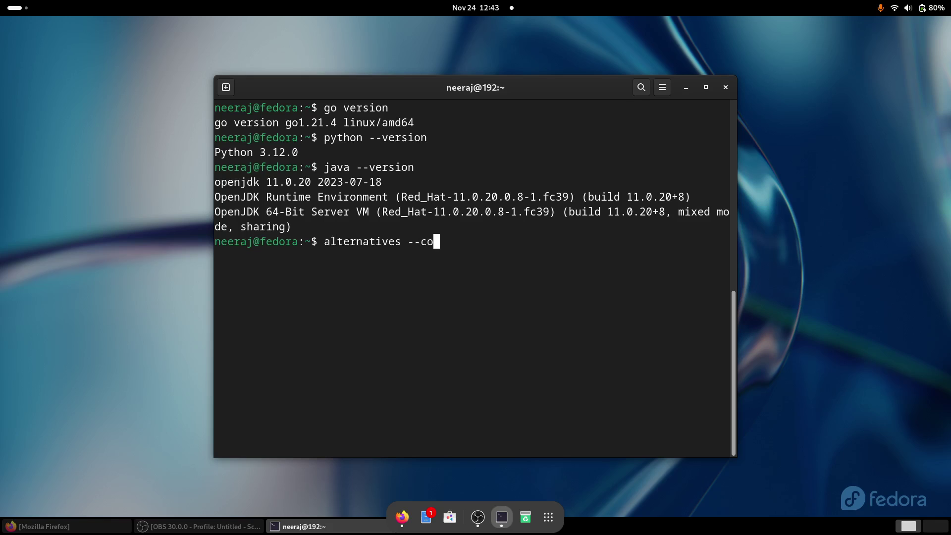
pyautogui.write('nfig java')
pyautogui.press('Return')
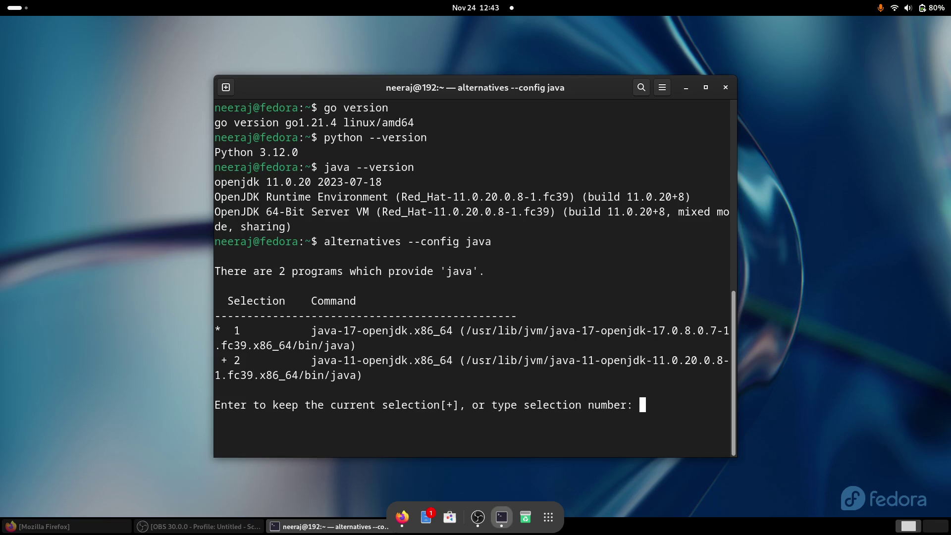
pyautogui.press('Return')
pyautogui.write('dotnet --version')
# Step: Run dotnet --version (7.0.113) and node --version (v20.8.1)
pyautogui.press('Return')
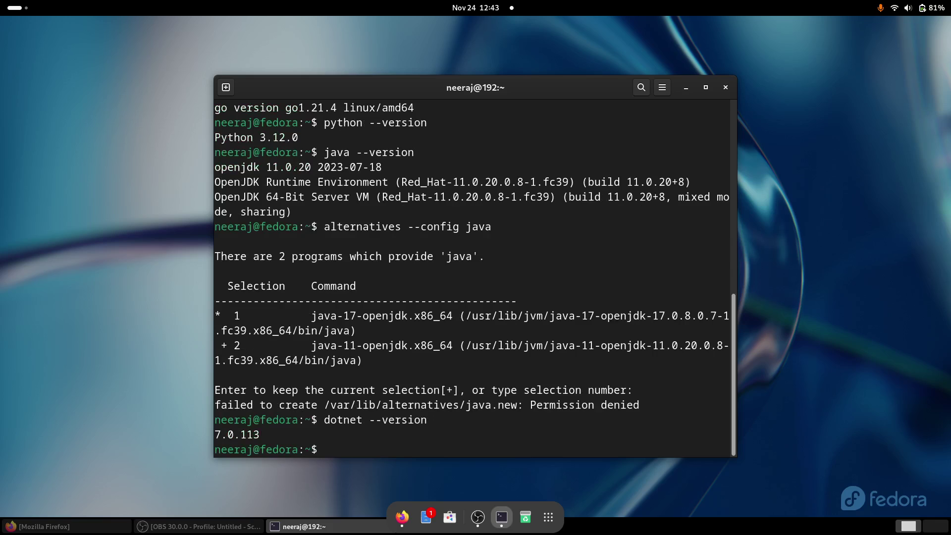
pyautogui.write('node --version')
pyautogui.press('Return')
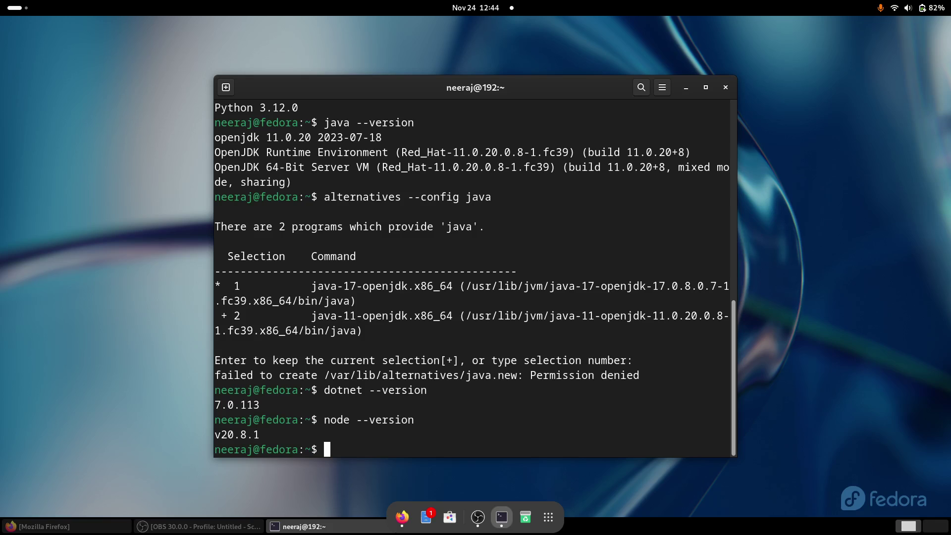
# Step: Run mysql --version, which reports Ver 8.0.35 MySQL Community Server
pyautogui.write('mysql --version')
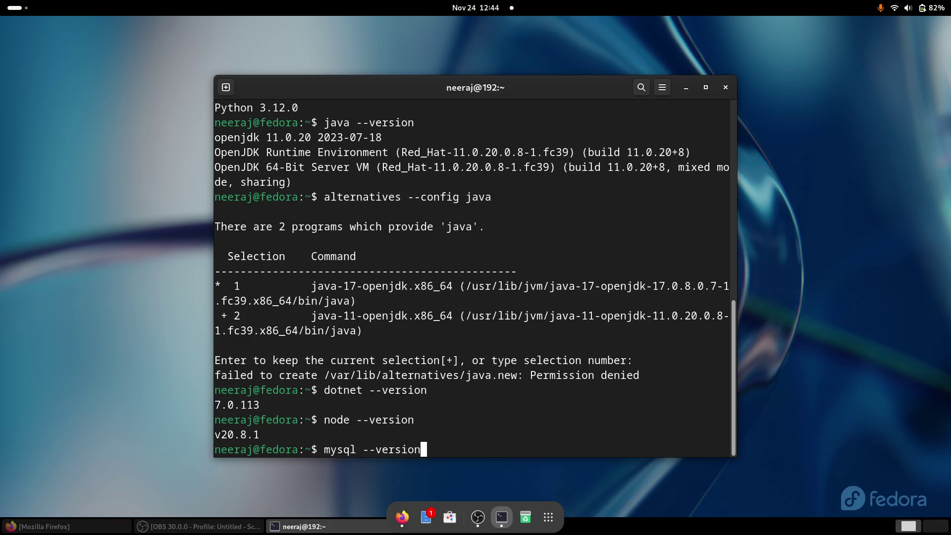
pyautogui.press('Return')
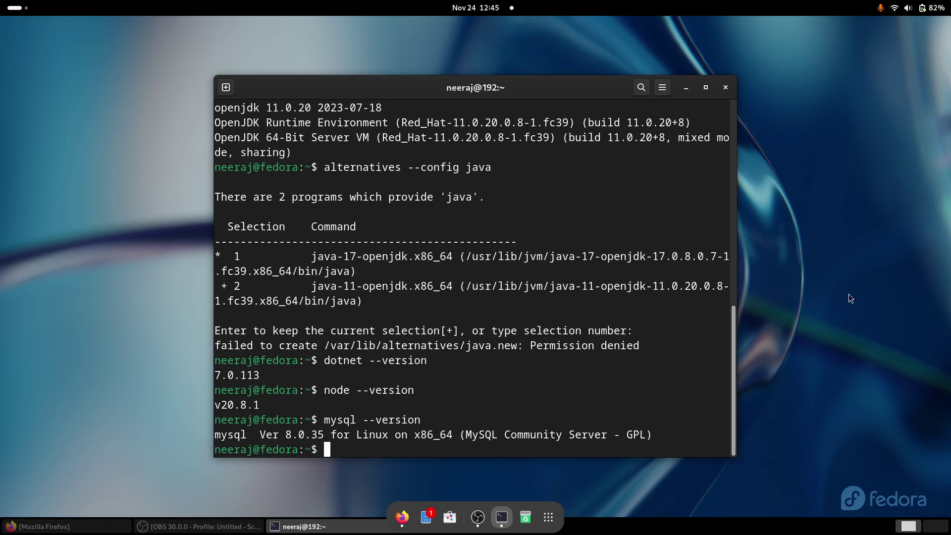
# Step: Open Settings from the quick settings gear, maximize it, browse the sidebar, then restore its size
pyautogui.click(919, 10)
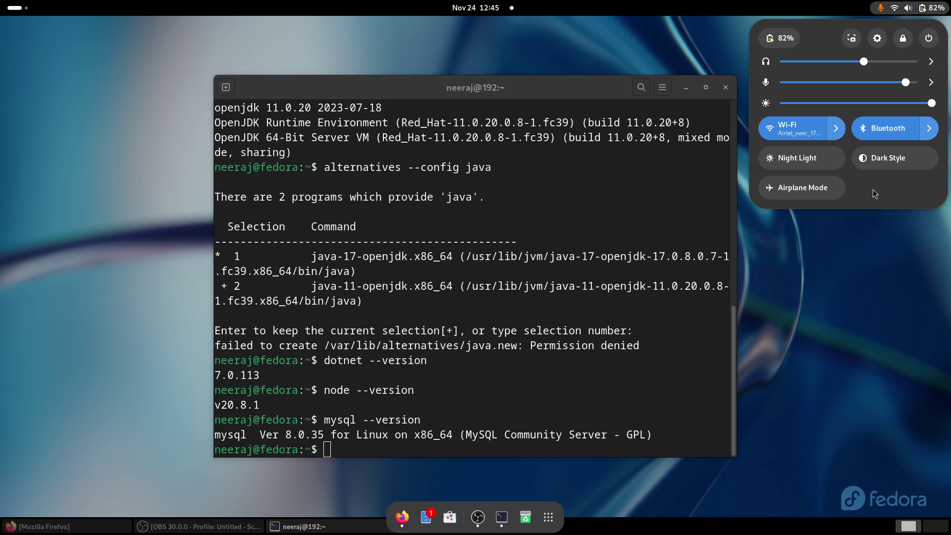
pyautogui.click(878, 39)
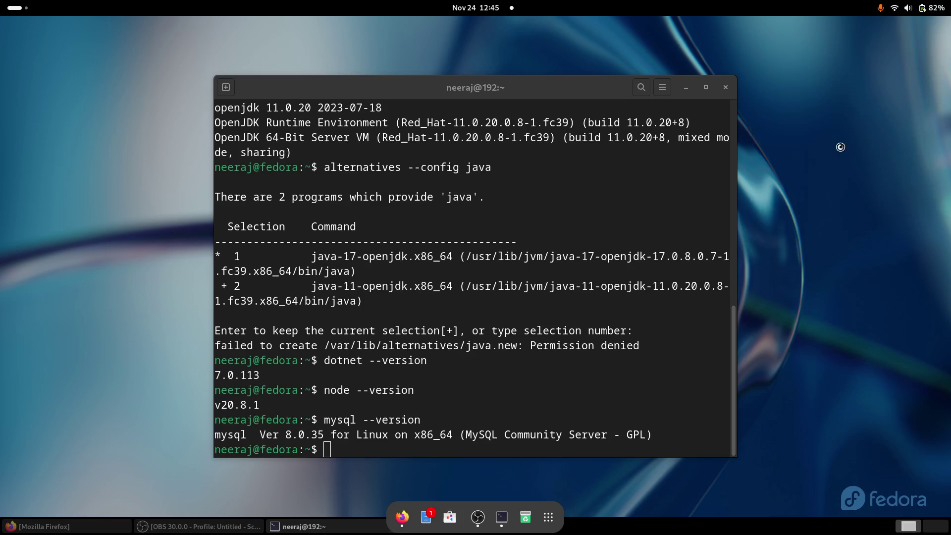
pyautogui.doubleClick(503, 121)
pyautogui.scroll(-2, 75, 335)
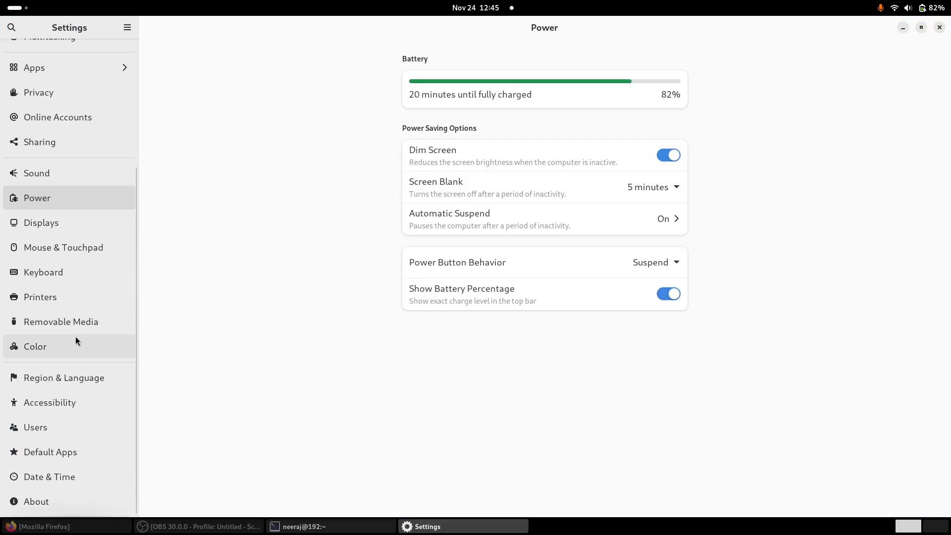
pyautogui.scroll(3, 75, 337)
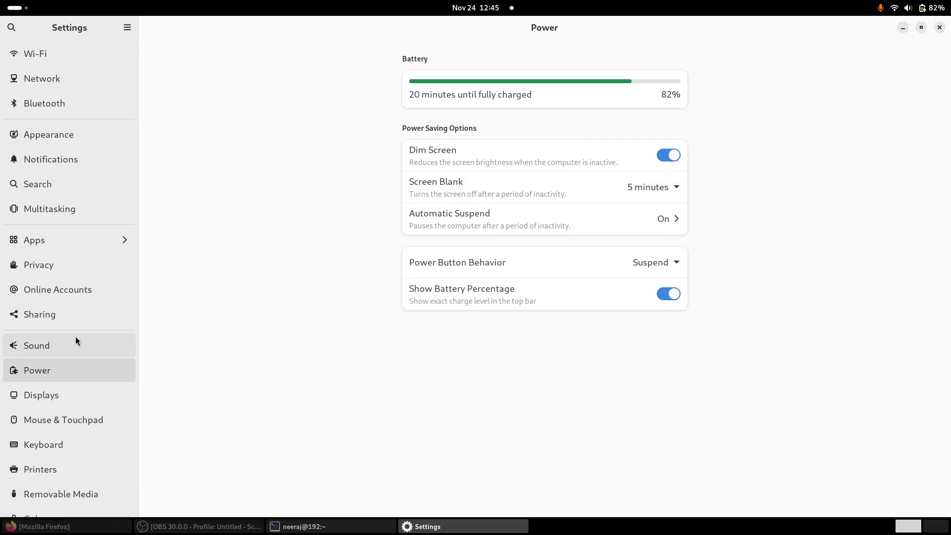
pyautogui.click(922, 28)
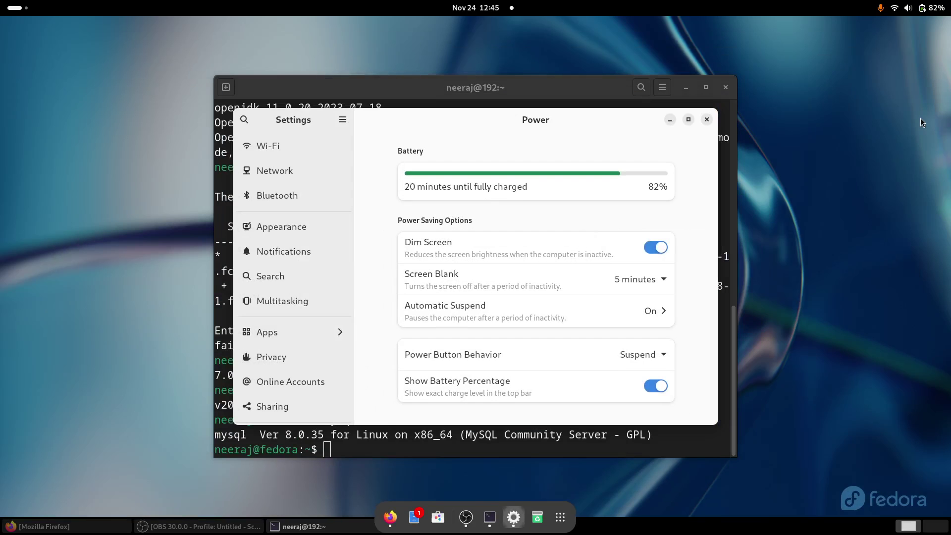
# Step: Launch System Monitor via a 'moni' search and switch to its Processes tab
pyautogui.press('super')
pyautogui.write('moni')
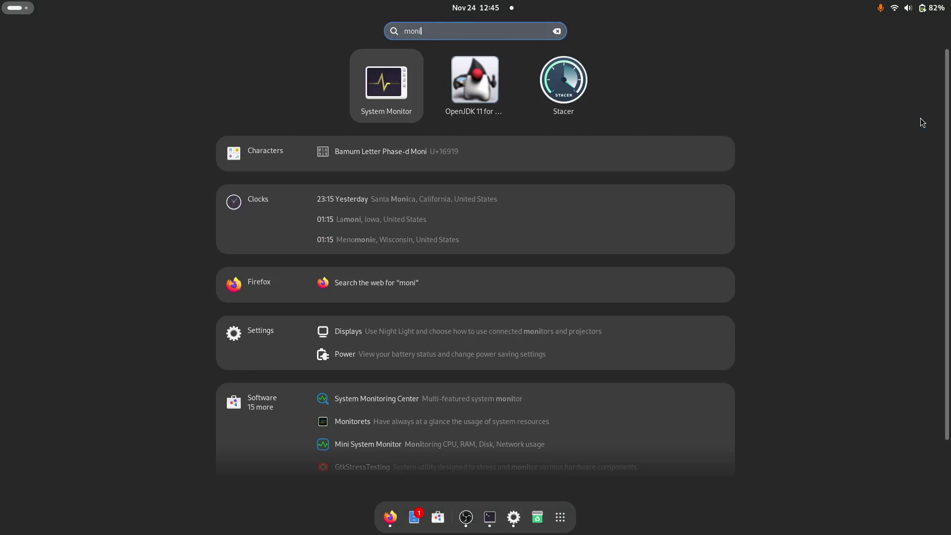
pyautogui.press('Return')
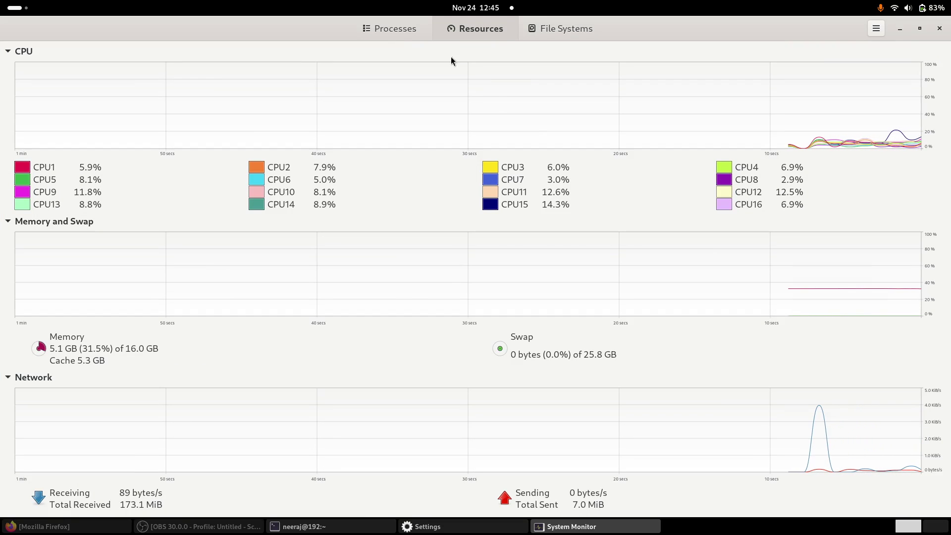
pyautogui.click(397, 29)
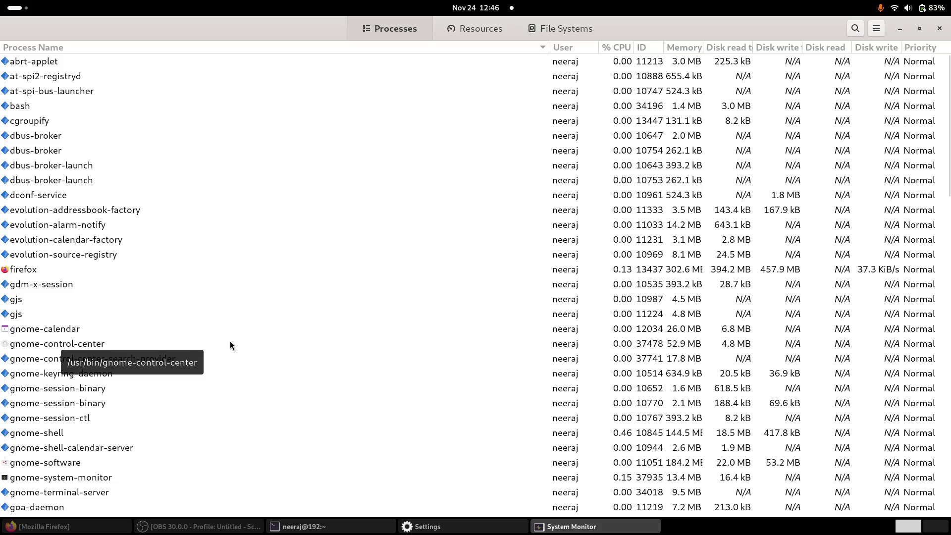
# Step: Scroll through the running processes, then bring the terminal forward and minimize it
pyautogui.scroll(-5, 237, 328)
pyautogui.scroll(-10, 236, 330)
pyautogui.scroll(15, 236, 342)
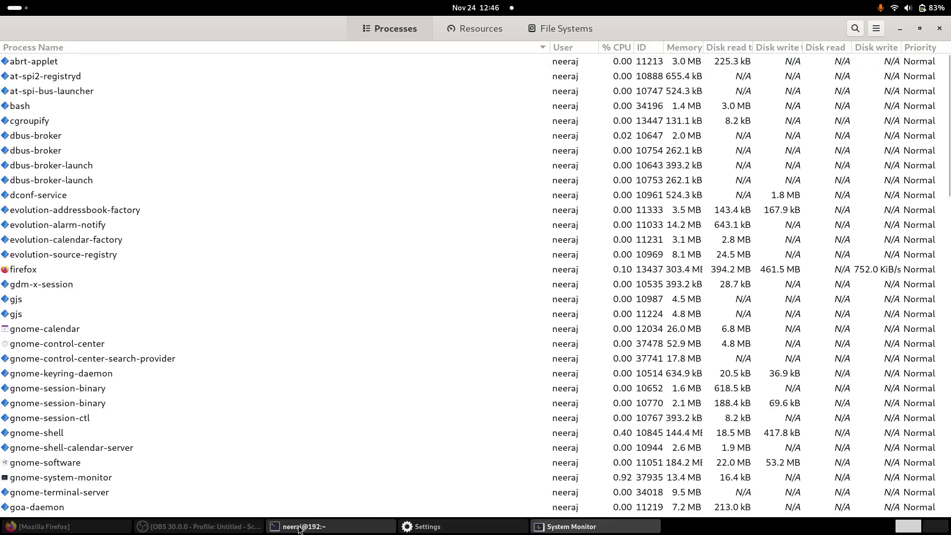
pyautogui.click(299, 527)
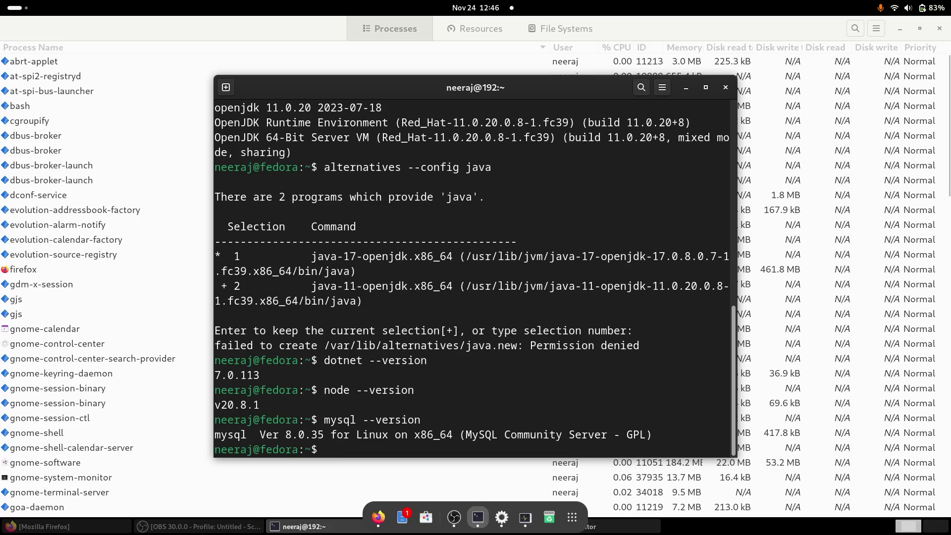
pyautogui.click(300, 526)
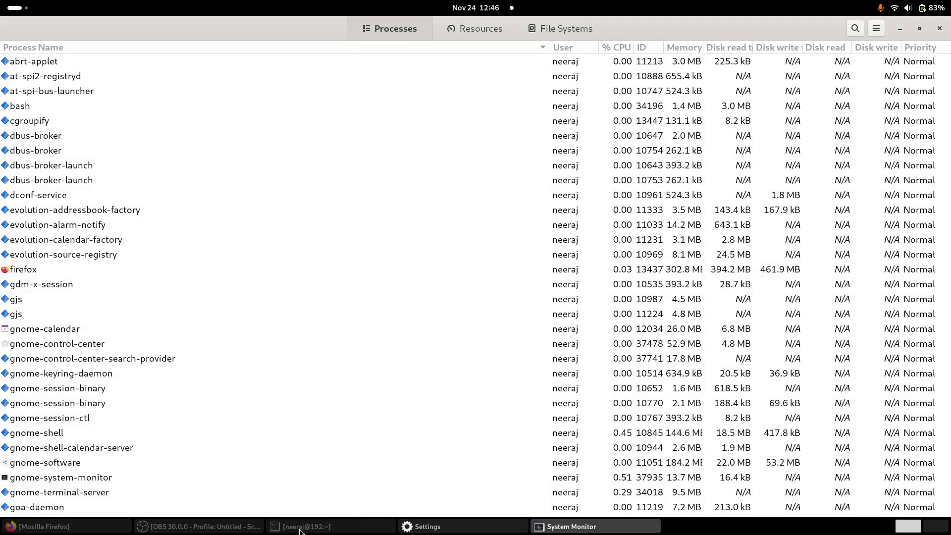